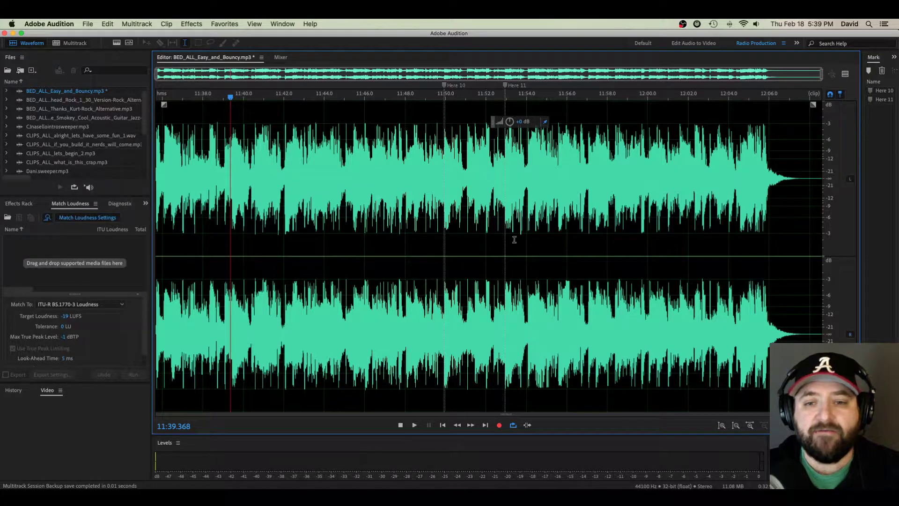
Step: Play the song briefly from about 11:38
left_click(204, 213)
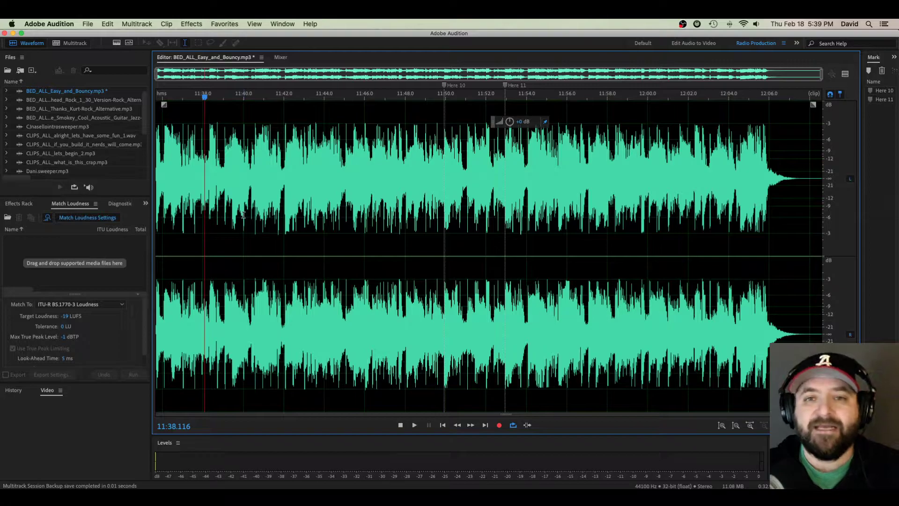
key("space")
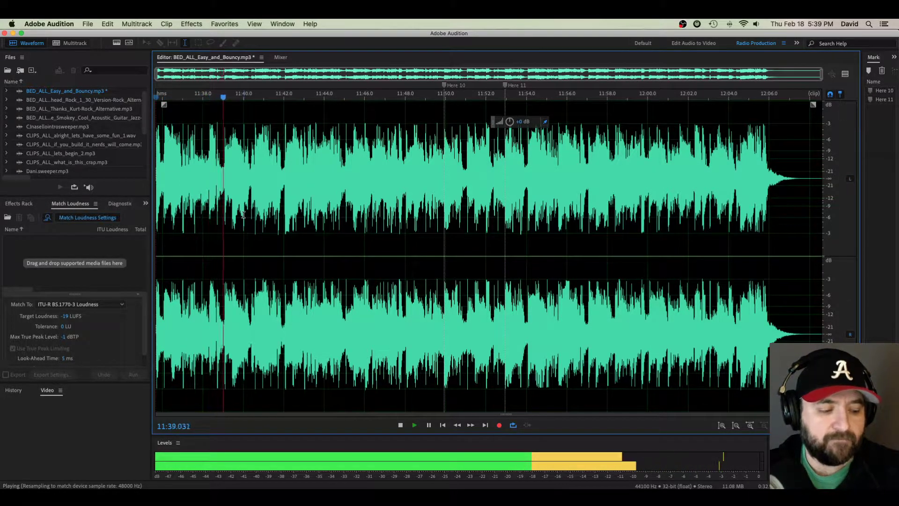
key("space")
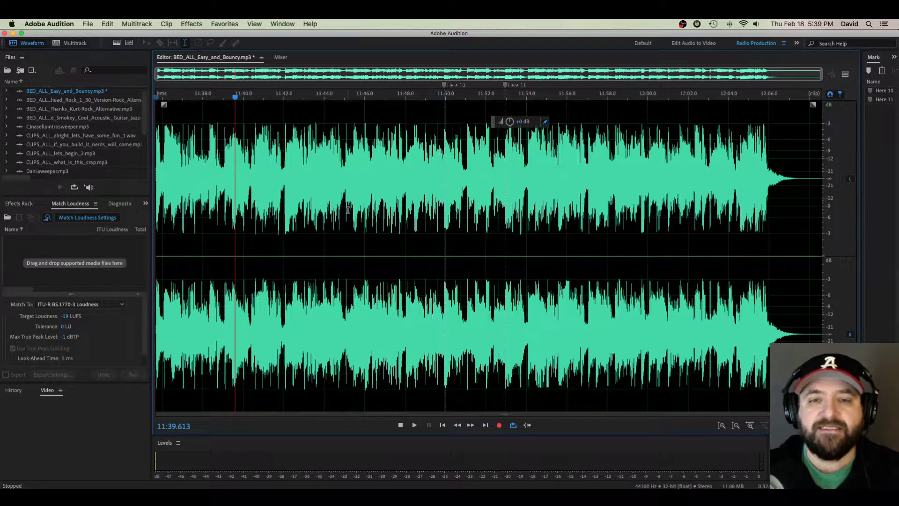
Step: Zoom in and play the closing section from about 11:47 to 11:53
left_click(389, 220)
scroll(406, 237, "up", 2)
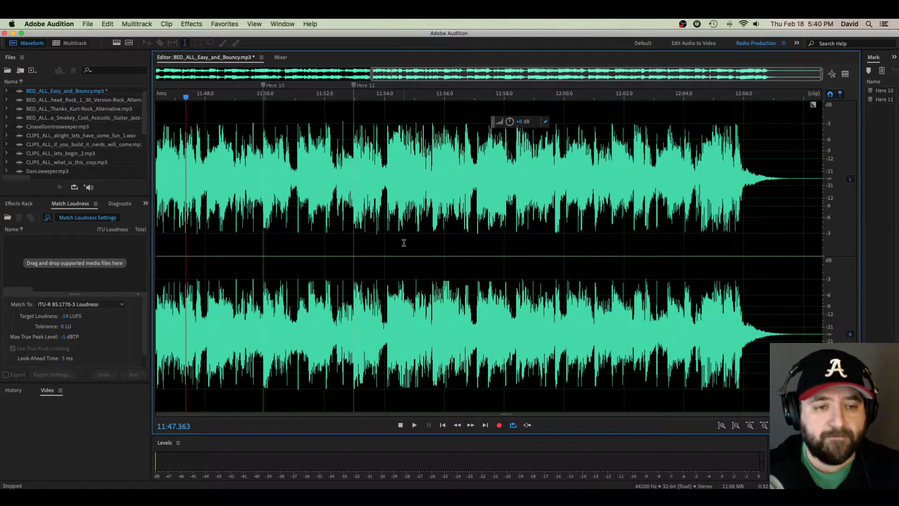
key("space")
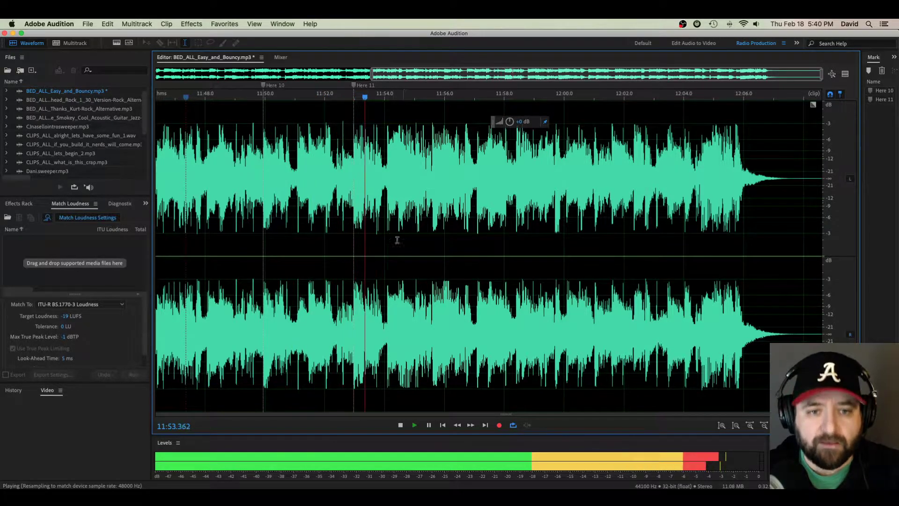
key("space")
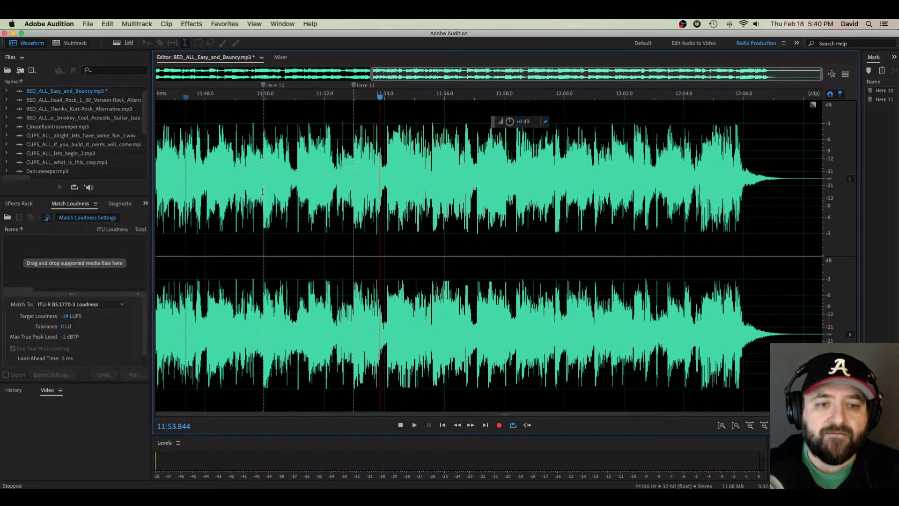
Step: Select the audio from marker Here 10 up to Here 11 and enable Loop Playback
left_click_drag(354, 181, 266, 188)
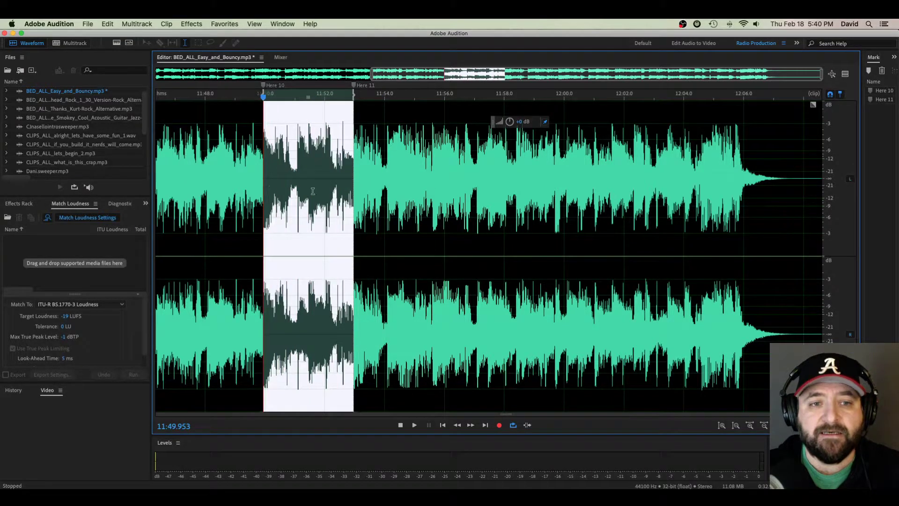
left_click(513, 426)
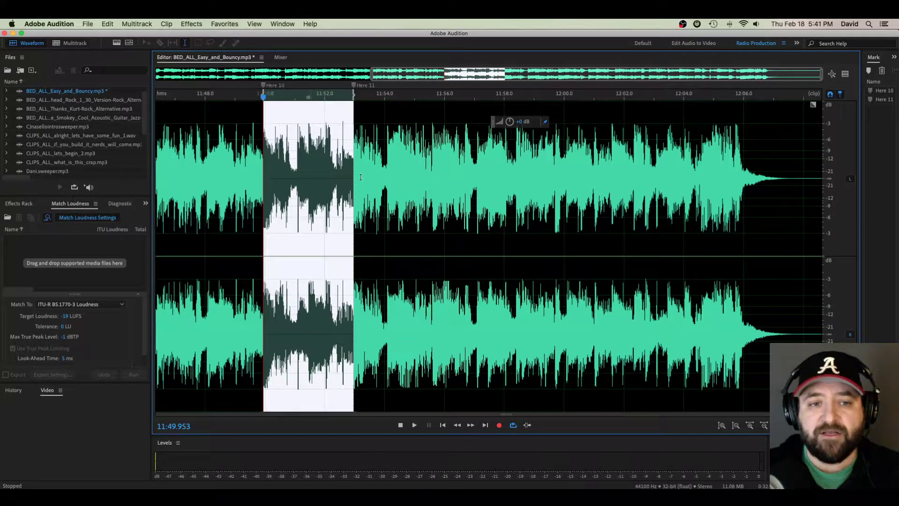
Step: Try selections past Here 11, then reselect the range from Here 10 to Here 11
left_click_drag(397, 178, 676, 190)
left_click(435, 194)
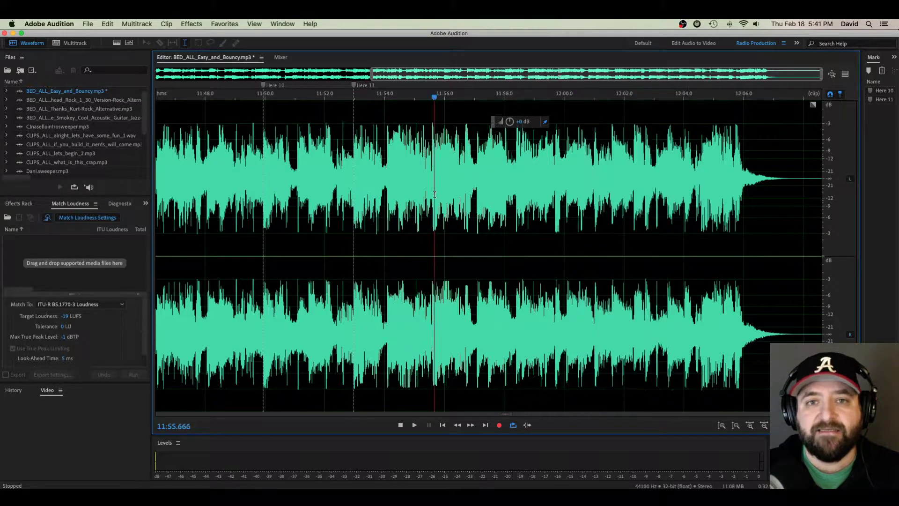
left_click_drag(435, 194, 486, 194)
left_click_drag(262, 204, 351, 204)
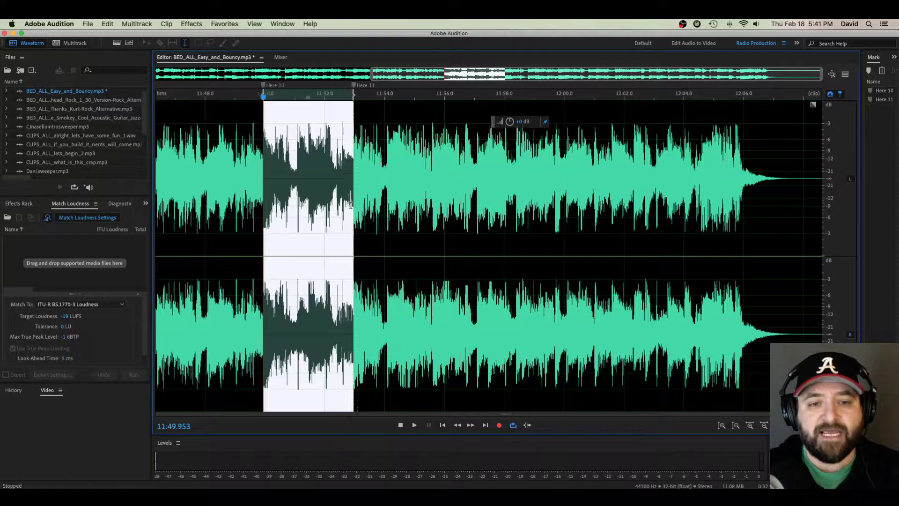
Step: Loop-play the selected range, then zoom out and deselect with the playhead at 11:41.361
left_click(513, 426)
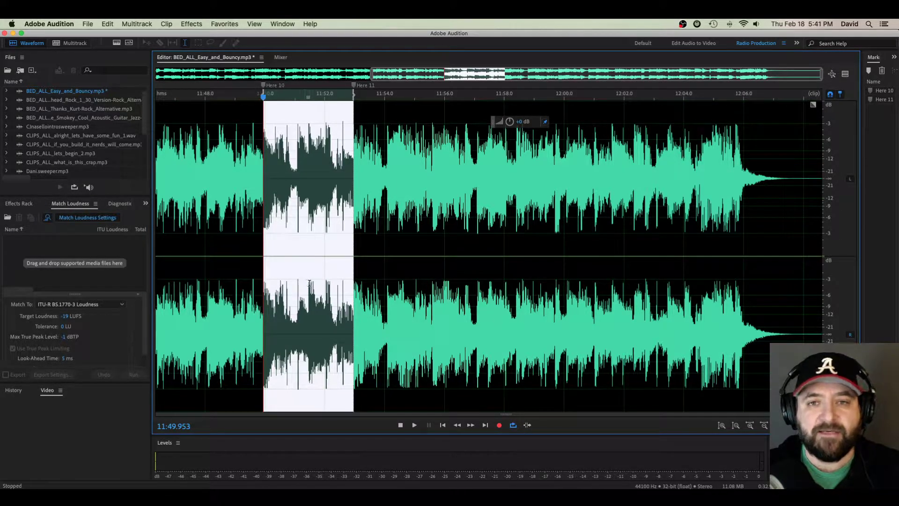
key("space")
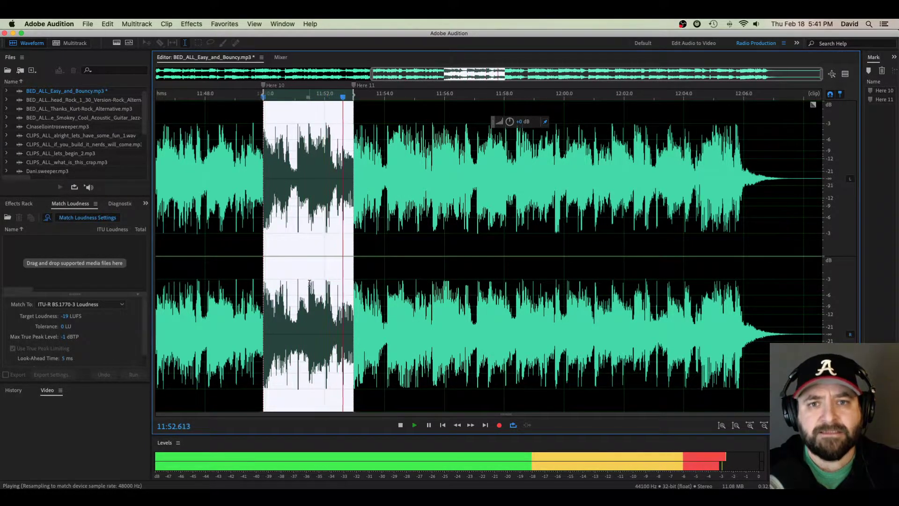
key("space")
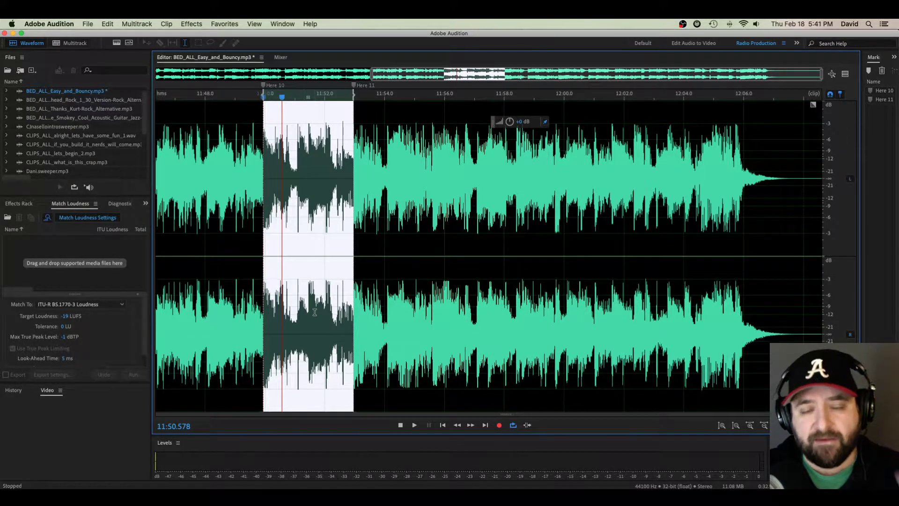
scroll(316, 313, "down", 3)
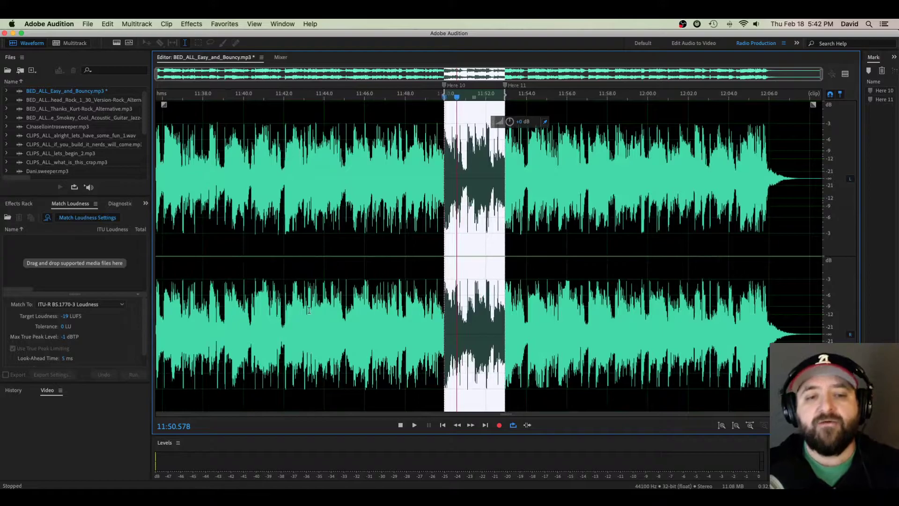
left_click(271, 303)
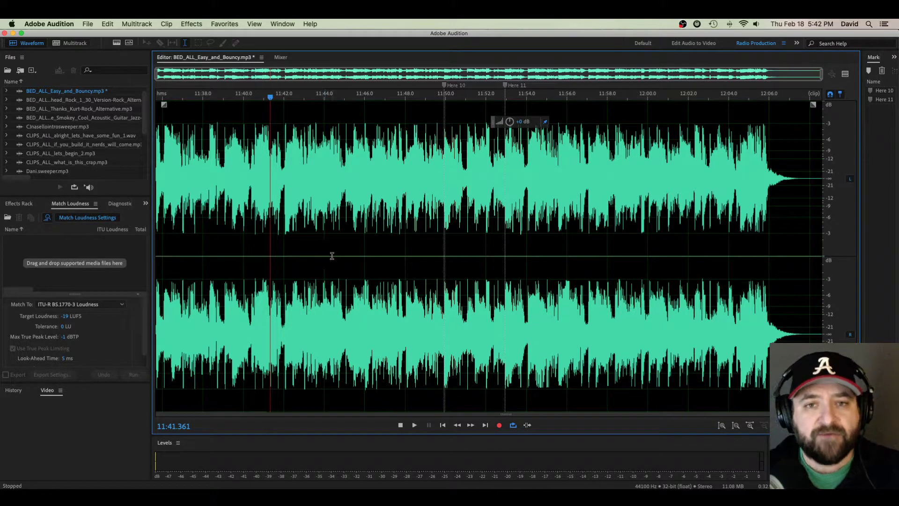
Step: Show the spectral frequency display beneath the stereo waveform and zoom in
left_click(117, 44)
left_click(223, 43)
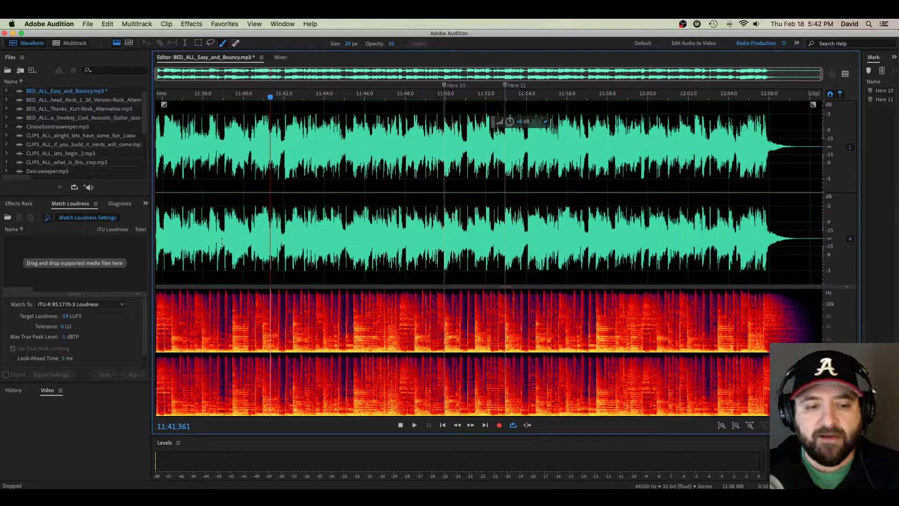
scroll(250, 252, "up", 10)
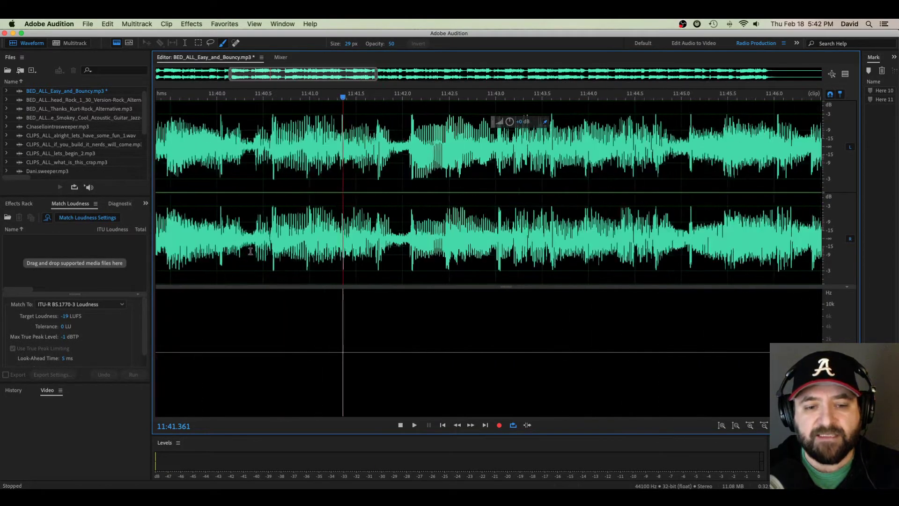
Step: Step the playhead across transients from about 11:40.6 to 11:42.487, then zoom out
left_click(293, 268)
left_click(357, 263)
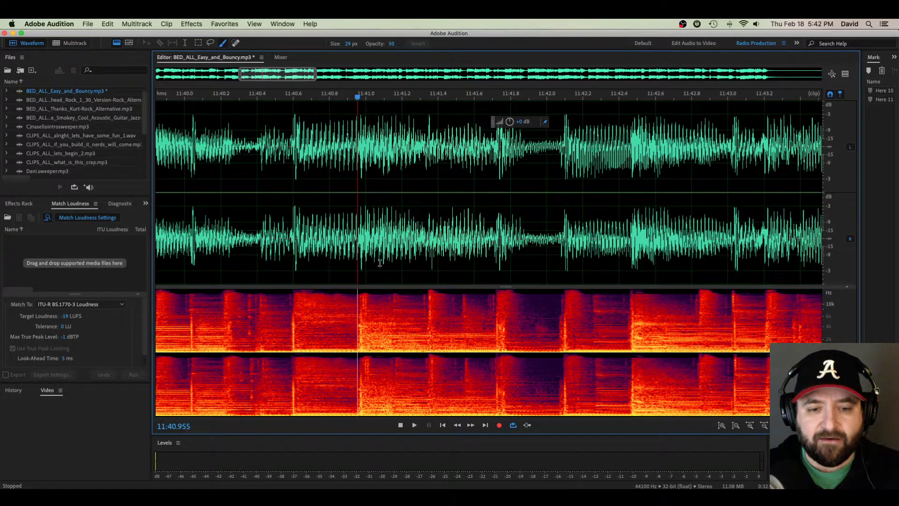
left_click(428, 262)
left_click(505, 266)
left_click(562, 272)
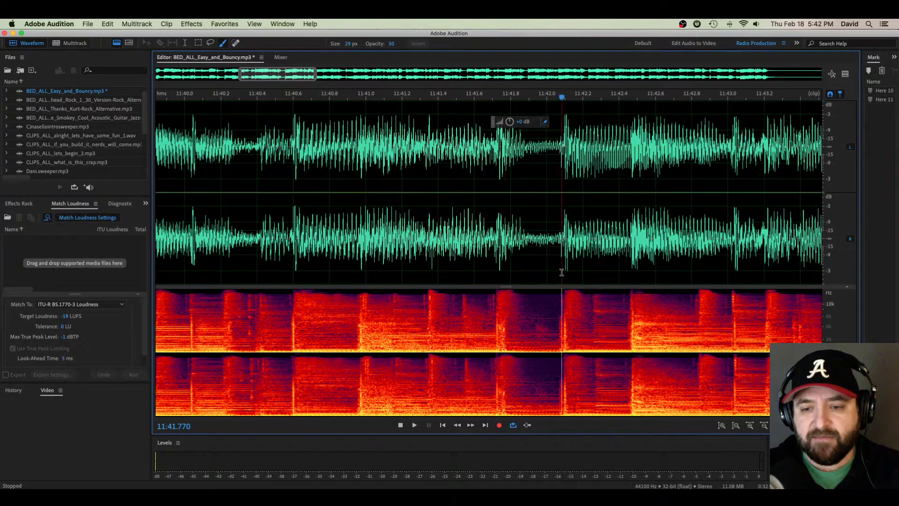
left_click(634, 272)
scroll(618, 266, "down", 2)
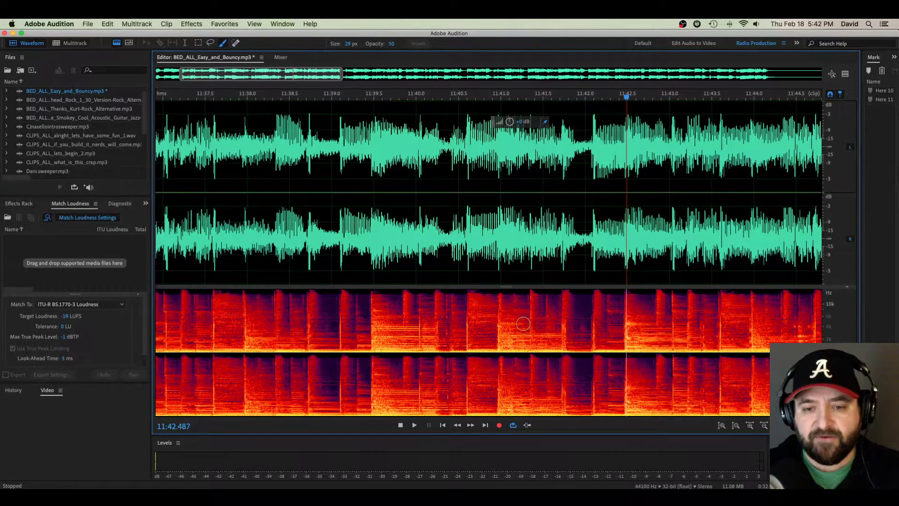
scroll(358, 234, "down", 3)
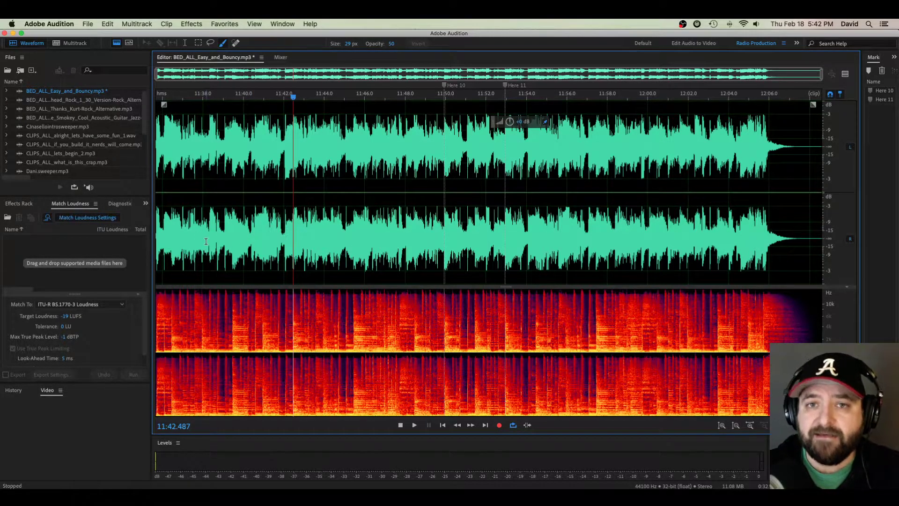
key("space")
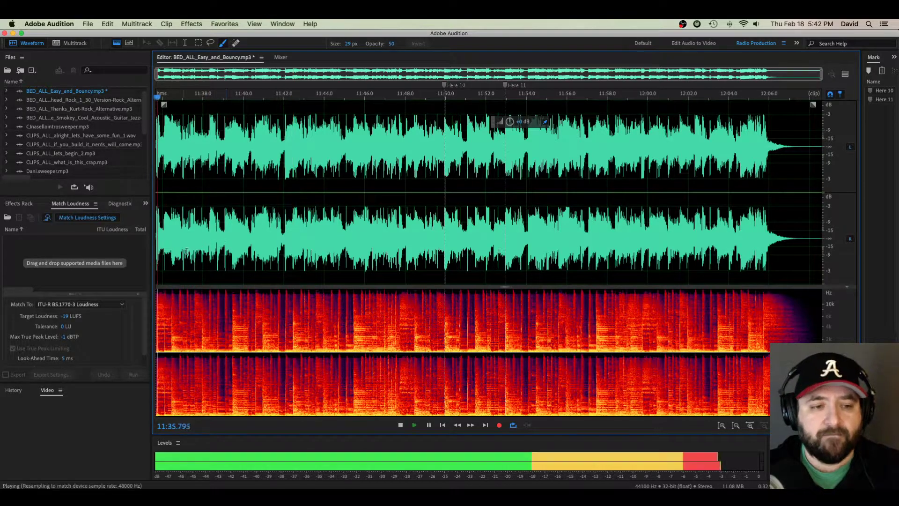
scroll(209, 269, "up", 1)
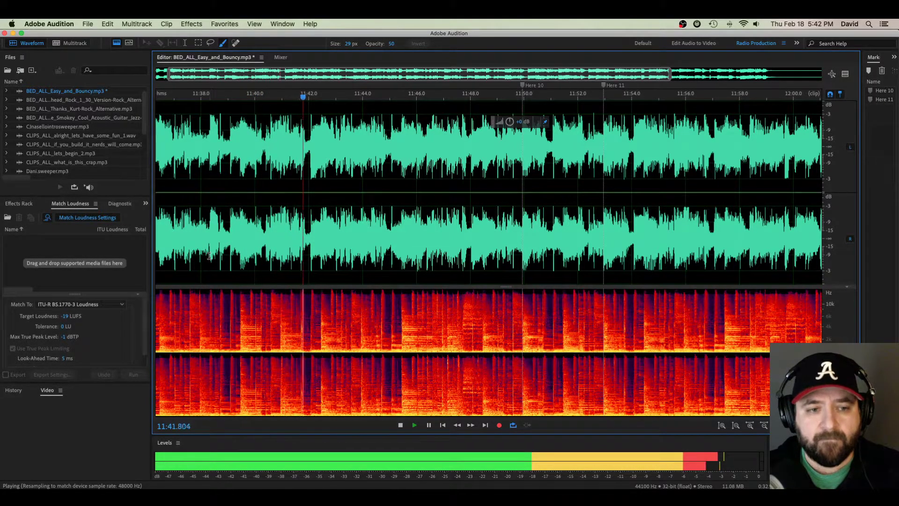
key("space")
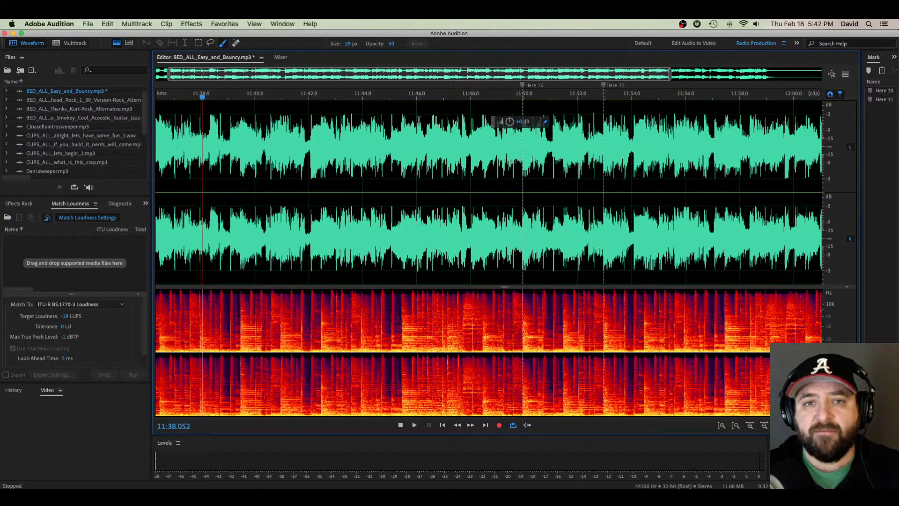
key("m")
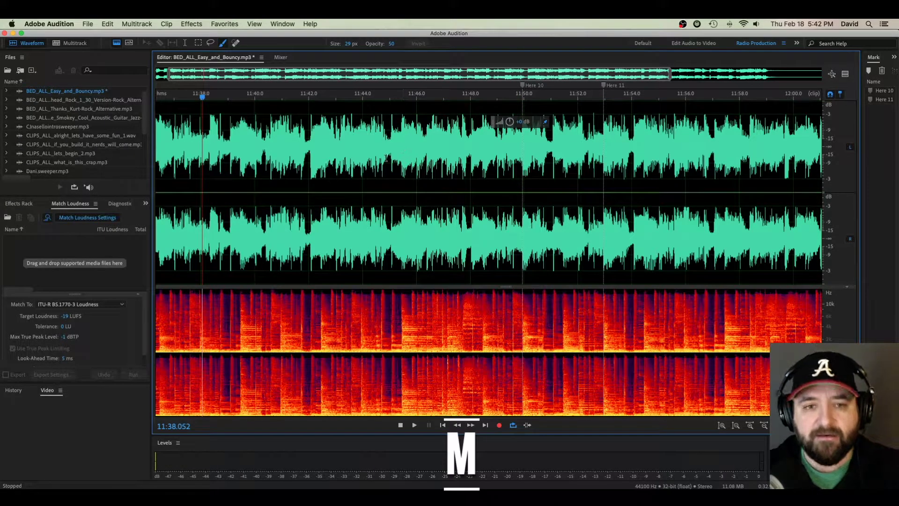
left_click(391, 150)
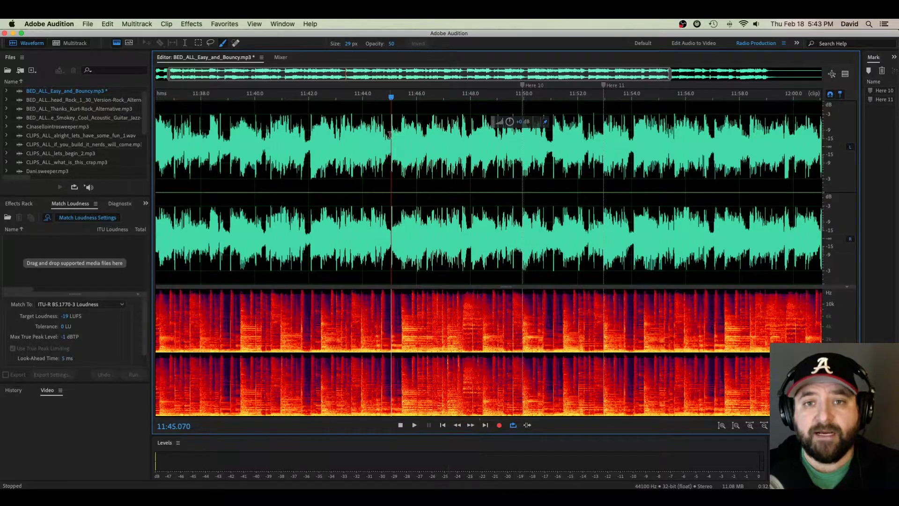
key("m")
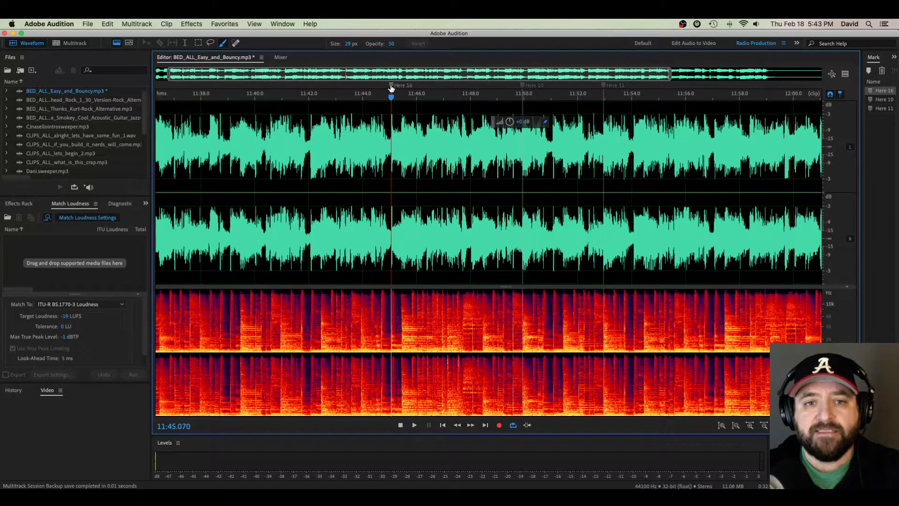
key("super+z")
left_click(178, 149)
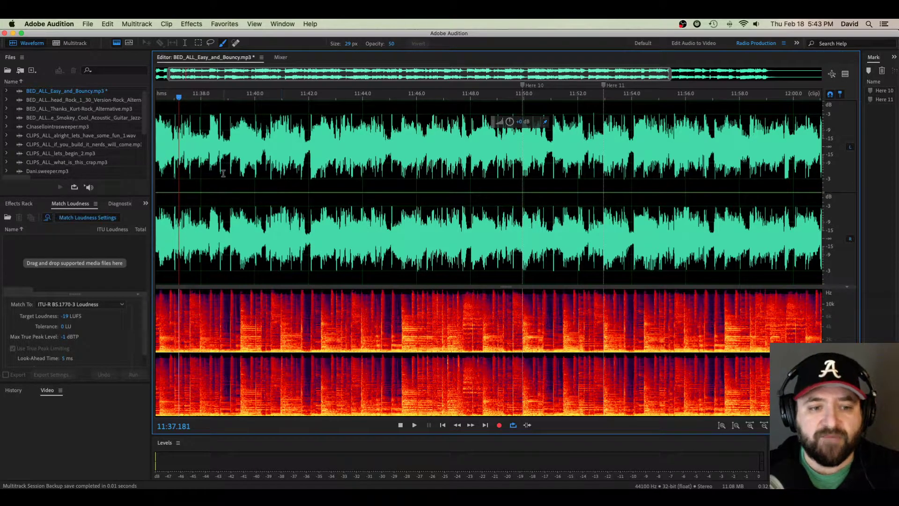
Step: Add marker Here 17 at the loop start, 11:38.713
scroll(225, 213, "up", 1)
scroll(226, 213, "up", 1)
key("space")
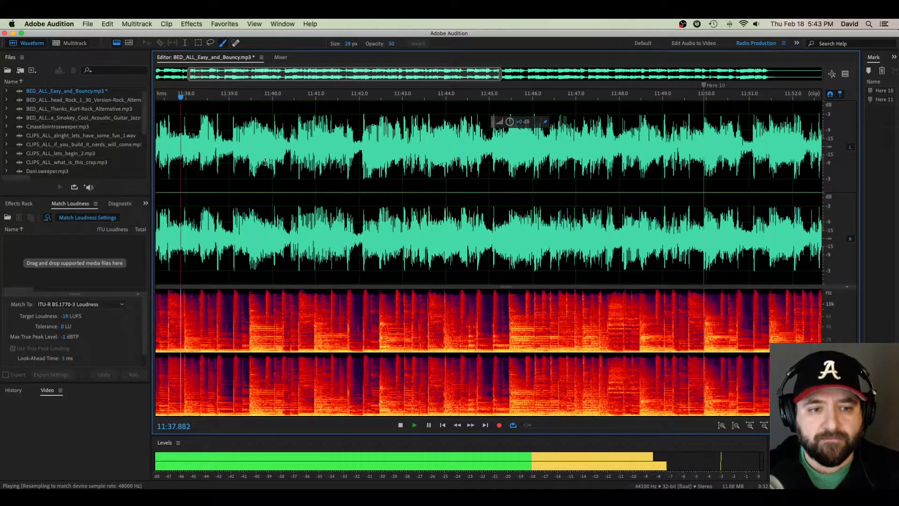
key("space")
scroll(215, 199, "up", 3)
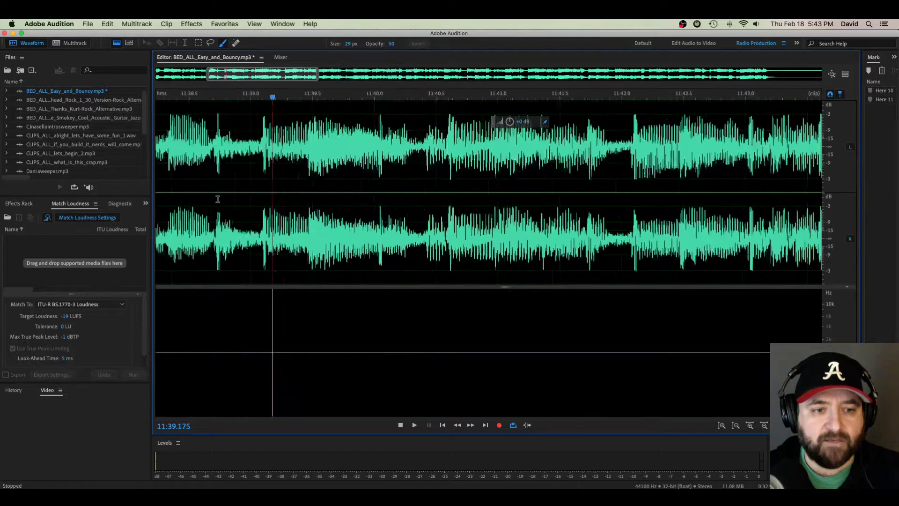
left_click(212, 199)
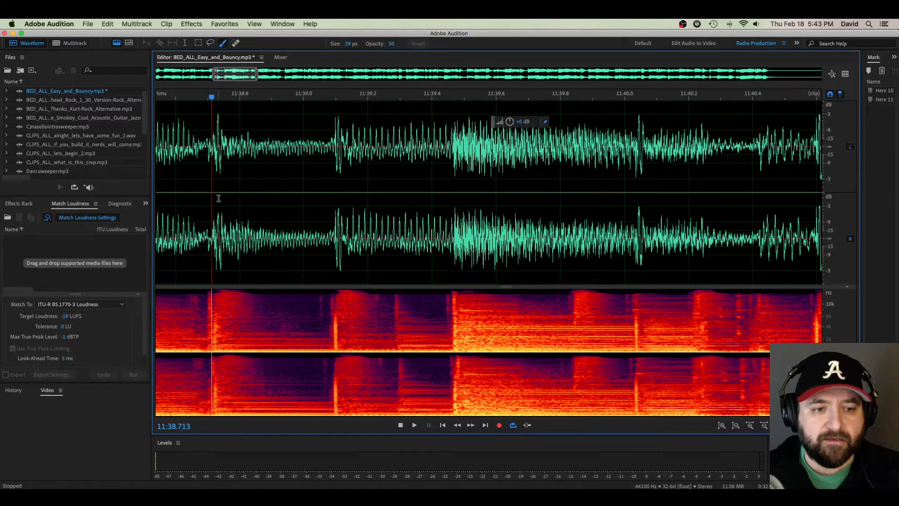
key("m")
Step: Play the music onward from the new Here 17 marker
scroll(216, 198, "down", 5)
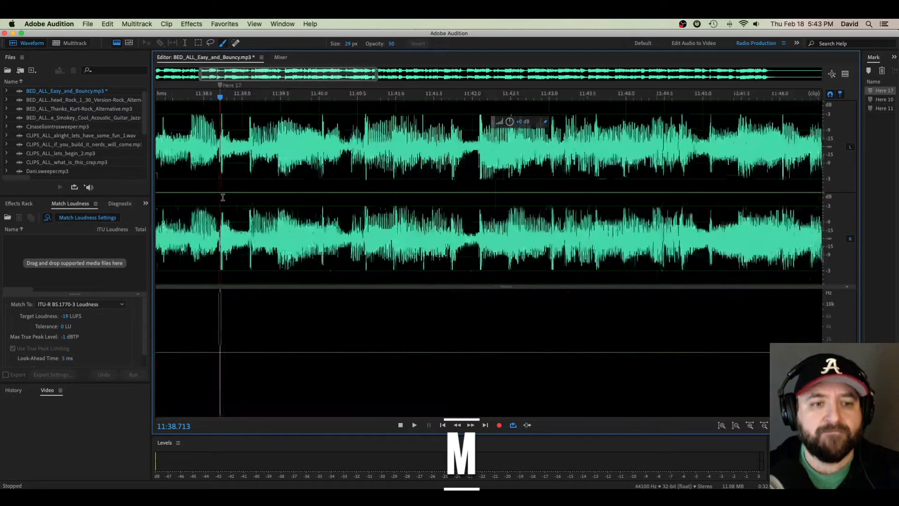
key("space")
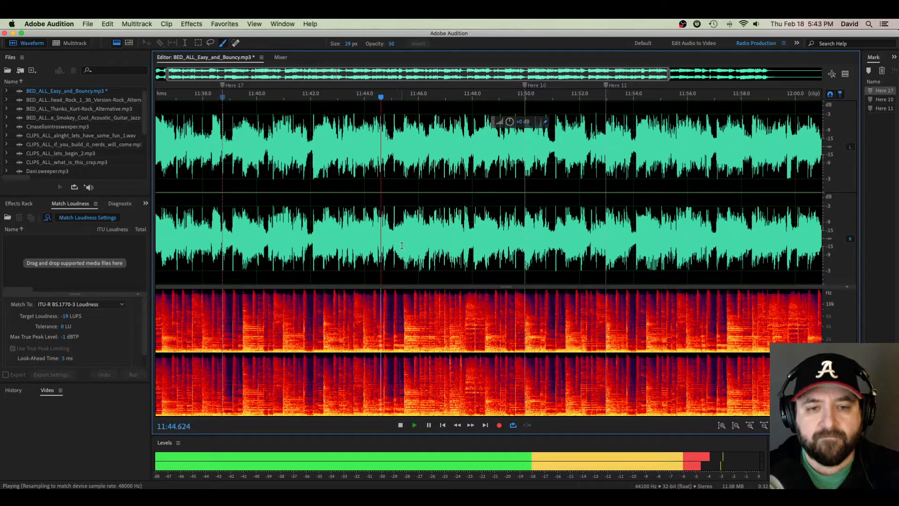
scroll(395, 245, "up", 4)
key("space")
scroll(385, 244, "down", 2)
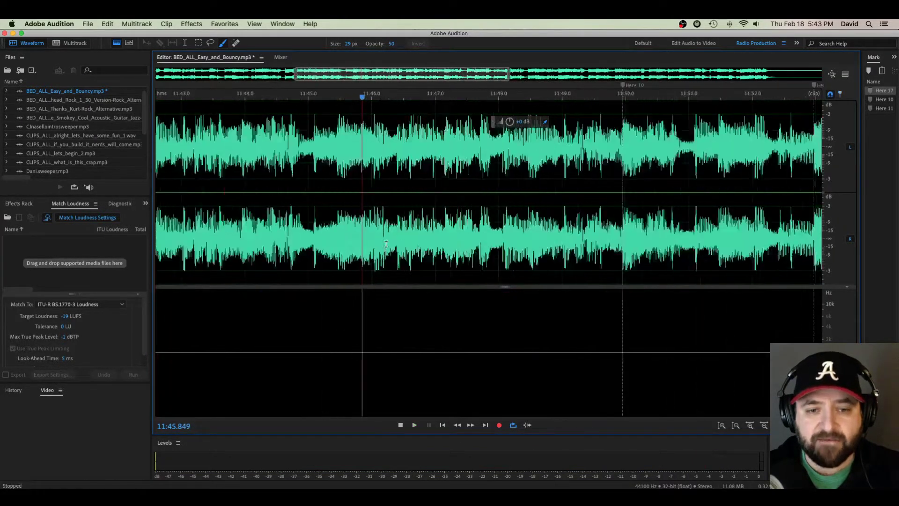
scroll(382, 243, "down", 3)
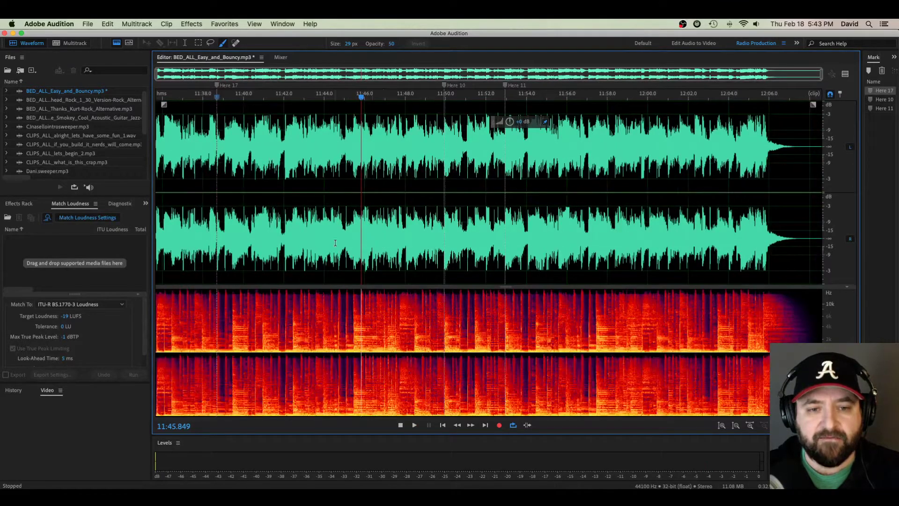
Step: Add marker Here 18 at the loop end, 11:44.709
left_click(336, 243)
key("space")
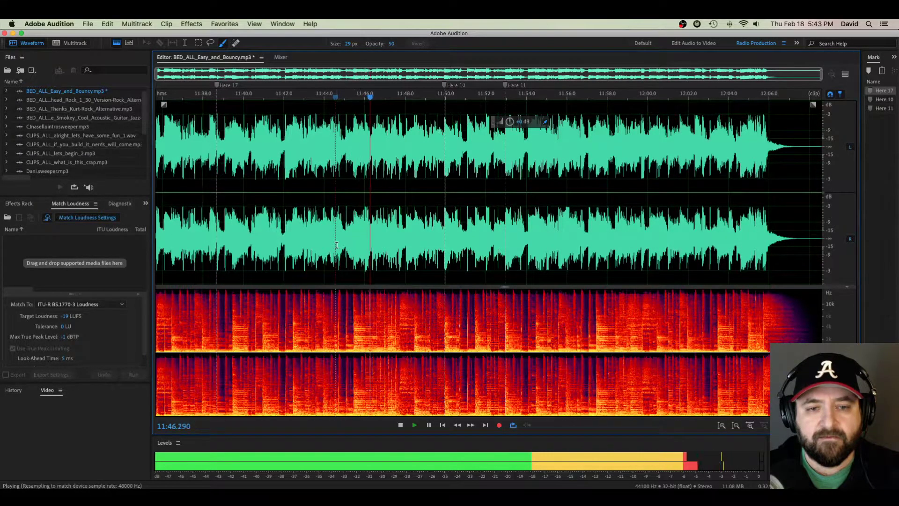
key("space")
scroll(336, 245, "up", 5)
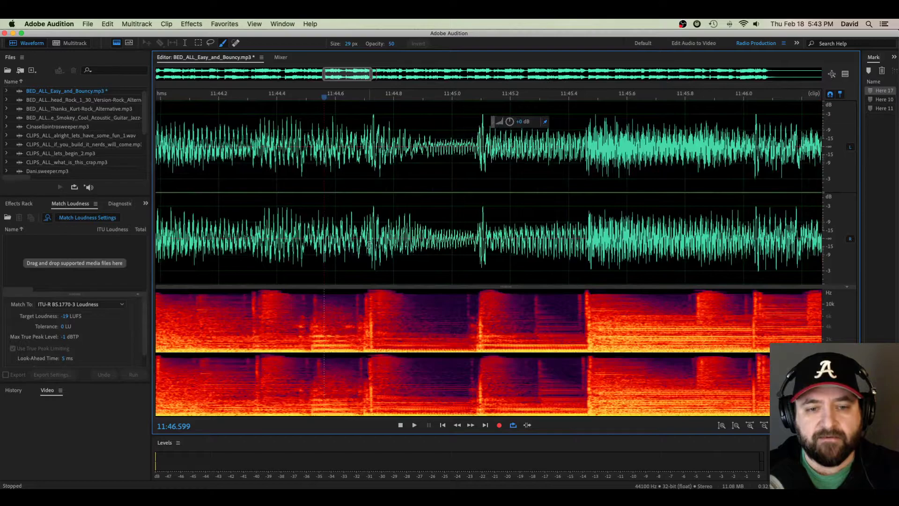
left_click(368, 246)
key("m")
scroll(363, 247, "down", 5)
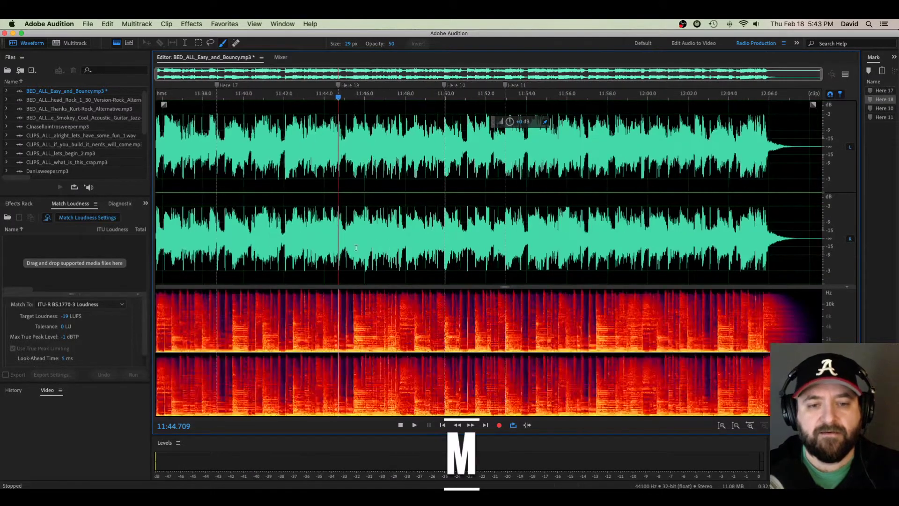
Step: Select Here 17 to Here 18, play that passage, then reselect the same range
left_click_drag(217, 263, 337, 256)
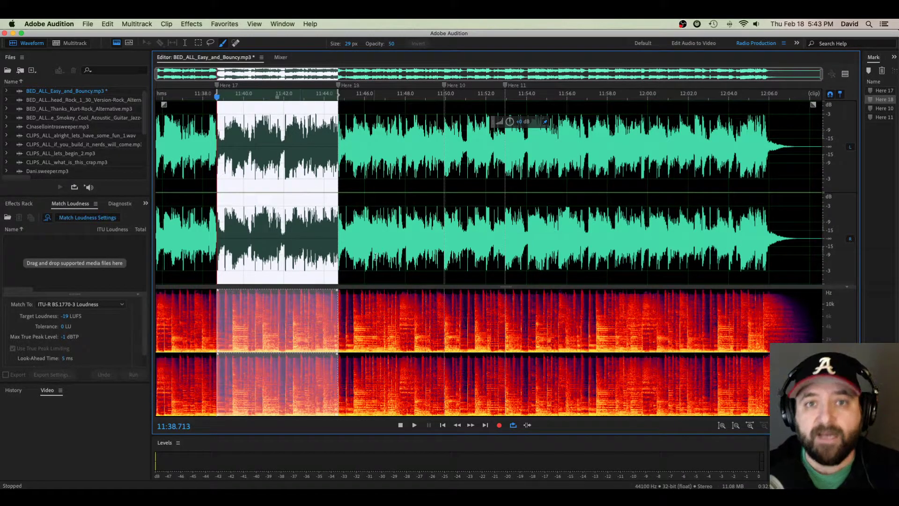
key("space")
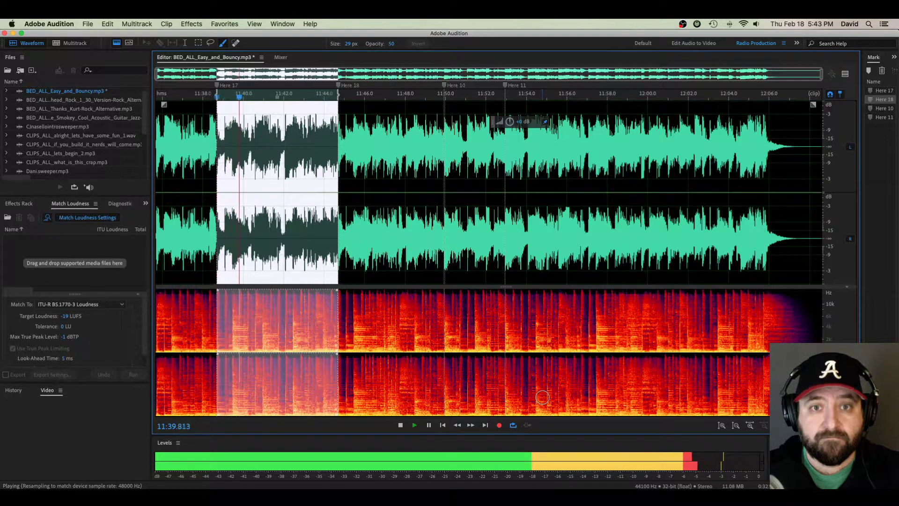
key("space")
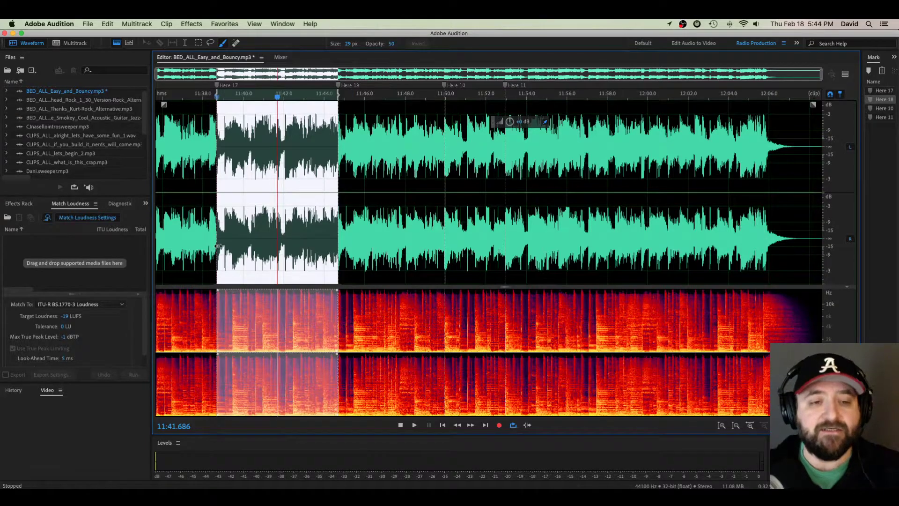
left_click_drag(216, 229, 338, 234)
Step: Zoom in and move the selection's start edge to about 11:38.77 near Here 17
scroll(221, 247, "up", 5)
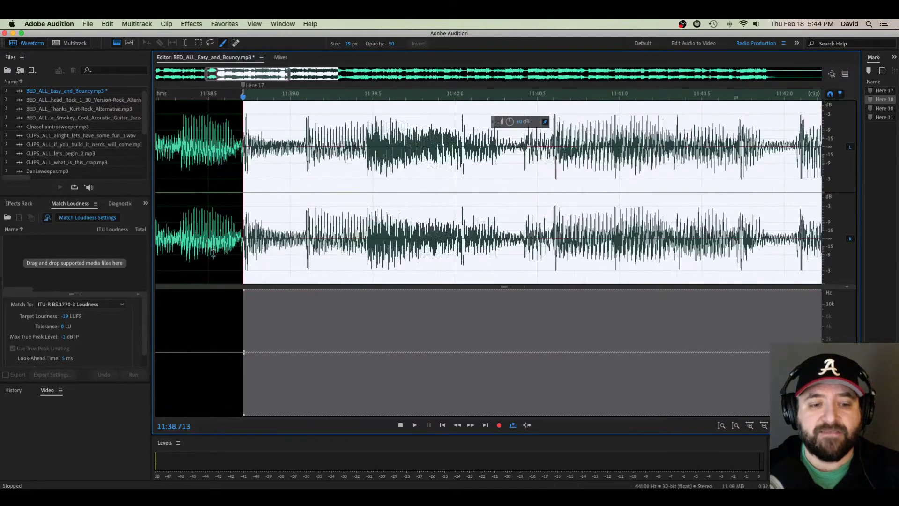
scroll(229, 300, "up", 5)
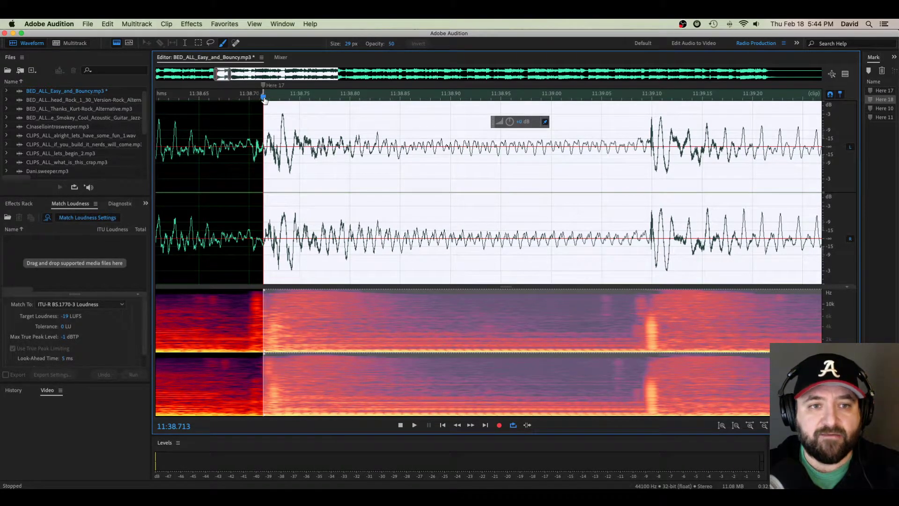
key("Right")
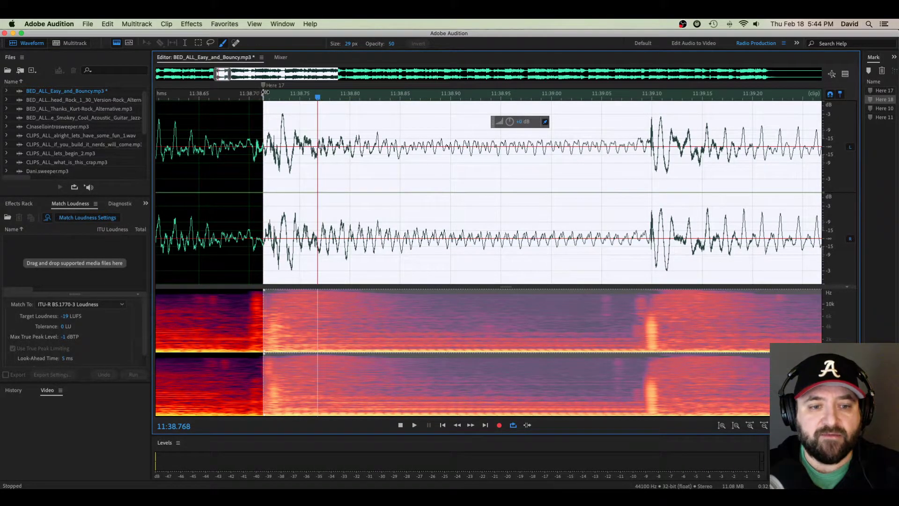
mouse_move(265, 92)
left_mouse_down()
mouse_move(275, 93)
mouse_move(251, 94)
left_mouse_up()
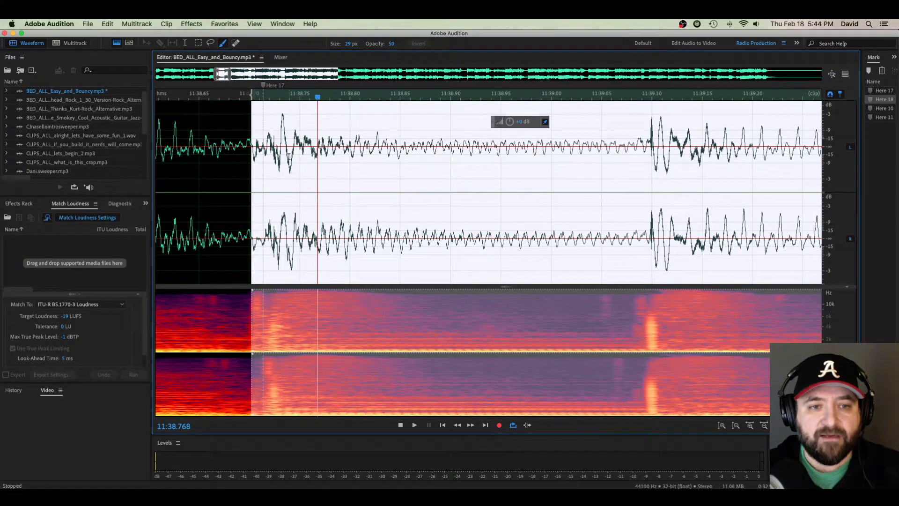
scroll(289, 93, "down", 3)
left_click(273, 85)
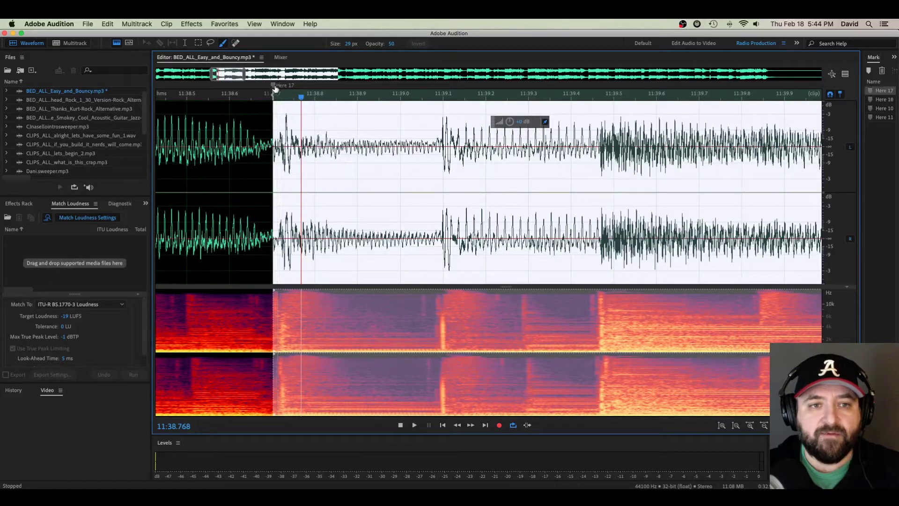
Step: Pull the selection's end to about 11:44.695 beside Here 18
scroll(421, 220, "right", 10)
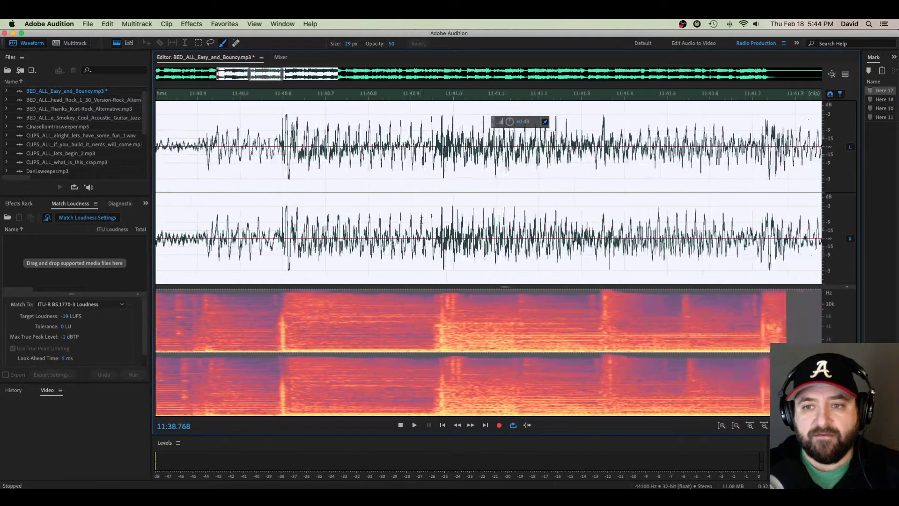
scroll(422, 219, "right", 8)
scroll(508, 249, "up", 5)
left_click_drag(795, 248, 508, 249)
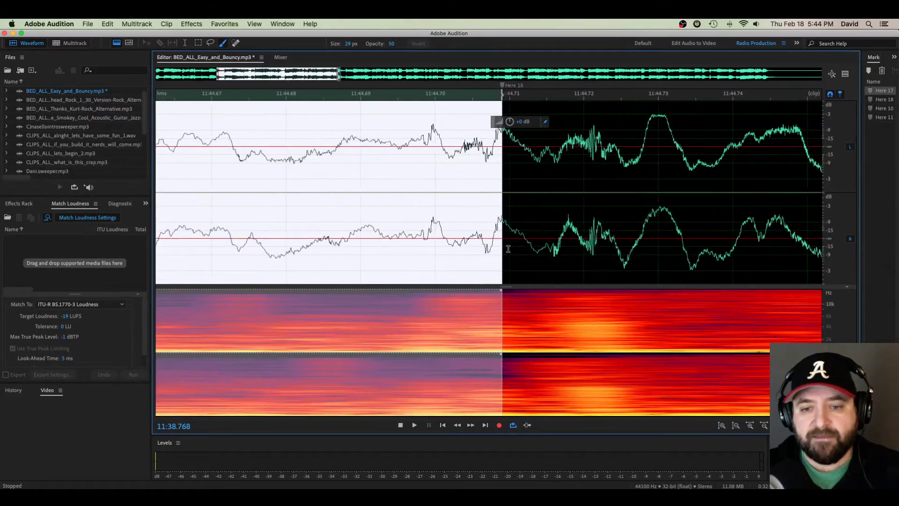
scroll(508, 249, "down", 2)
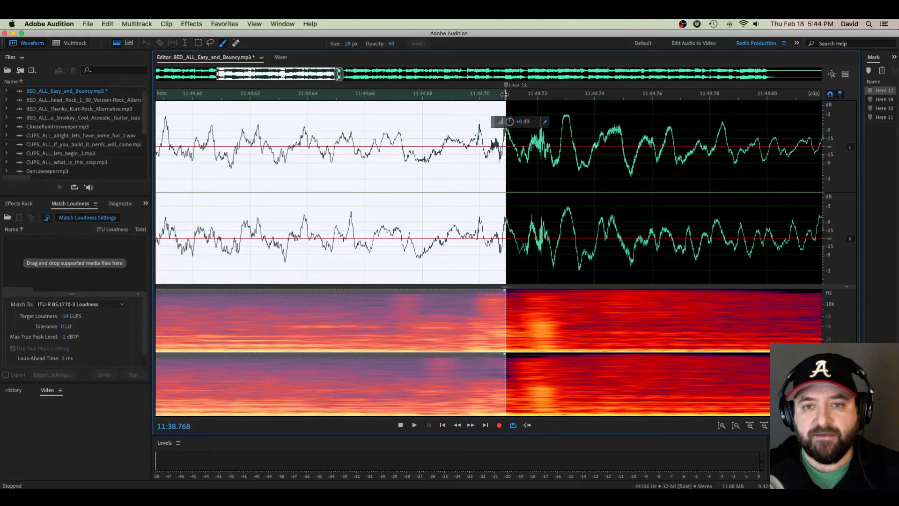
left_click_drag(505, 94, 466, 94)
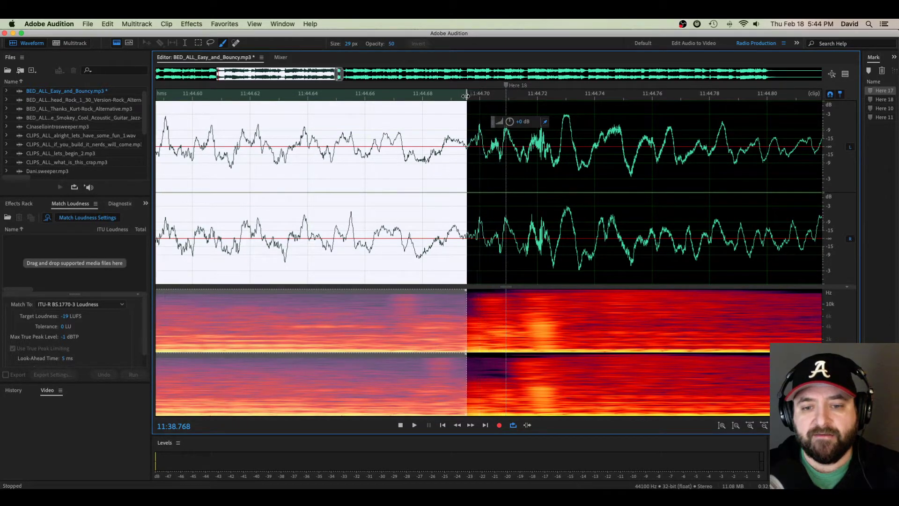
left_click(507, 85)
scroll(495, 104, "down", 6)
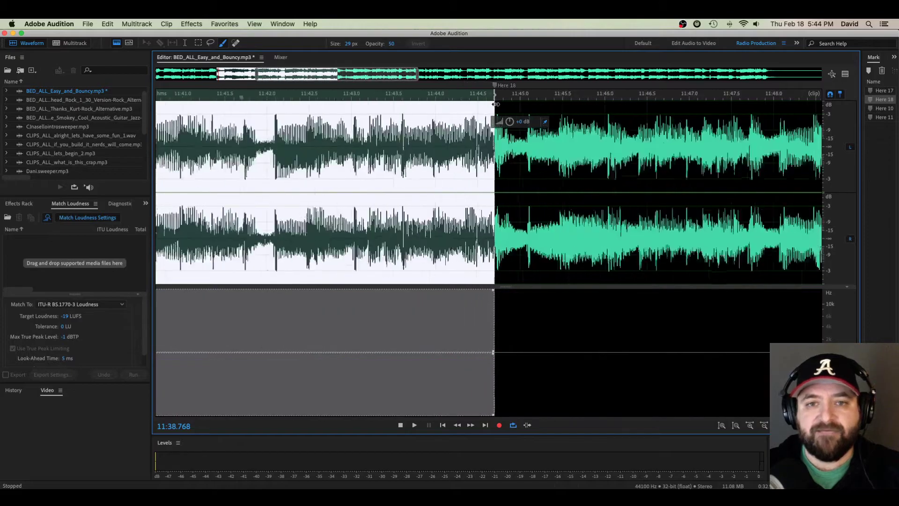
scroll(327, 136, "down", 4)
scroll(228, 167, "up", 3)
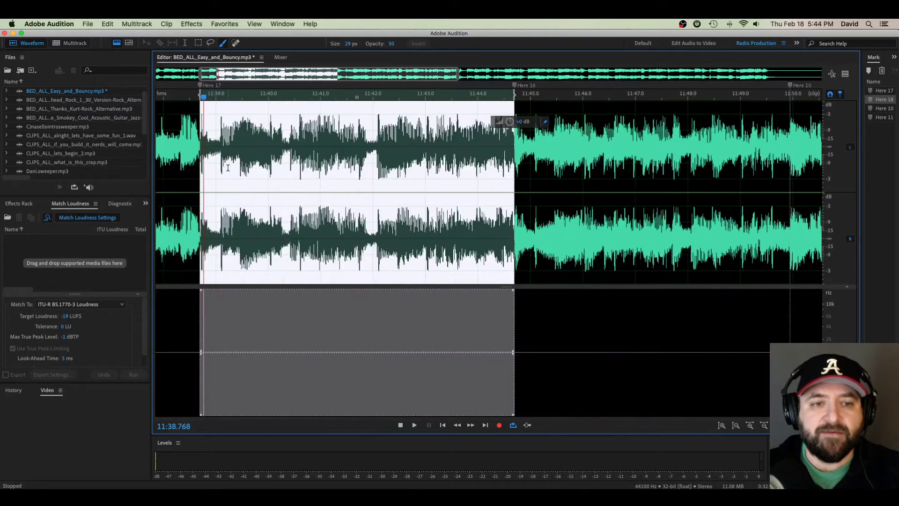
key("space")
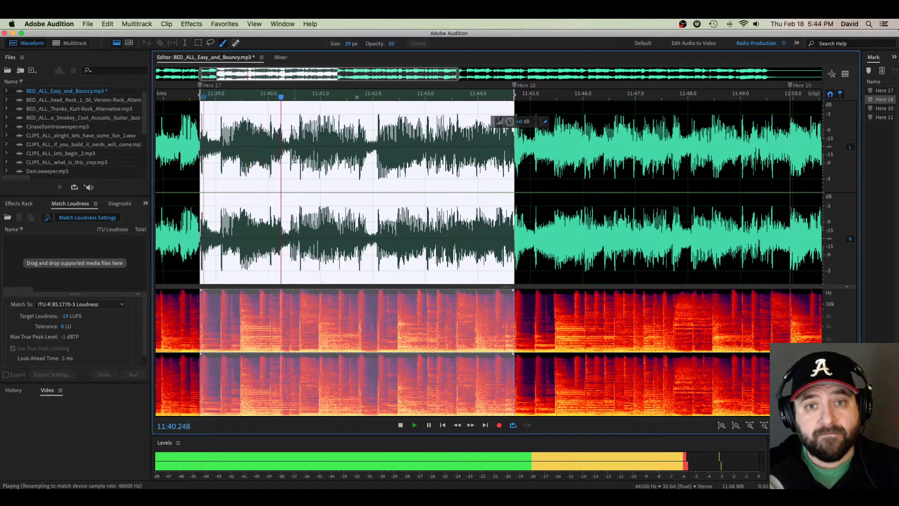
key("space")
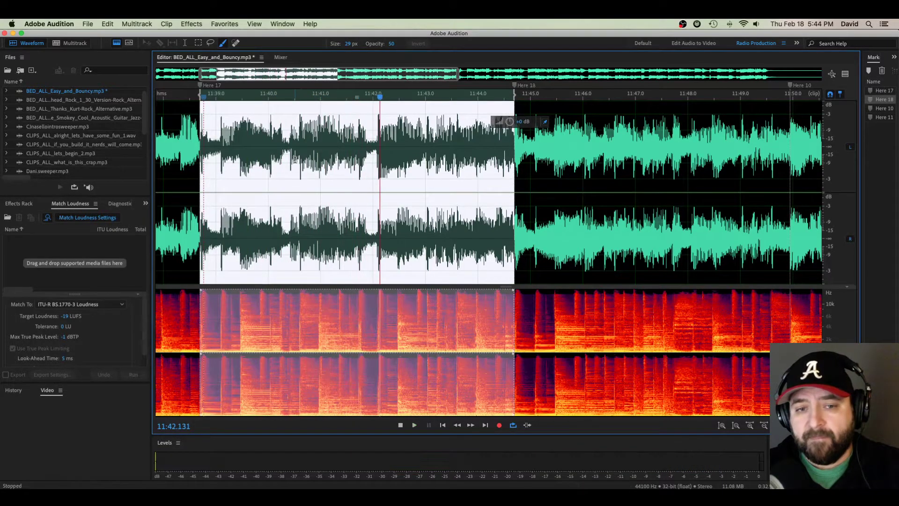